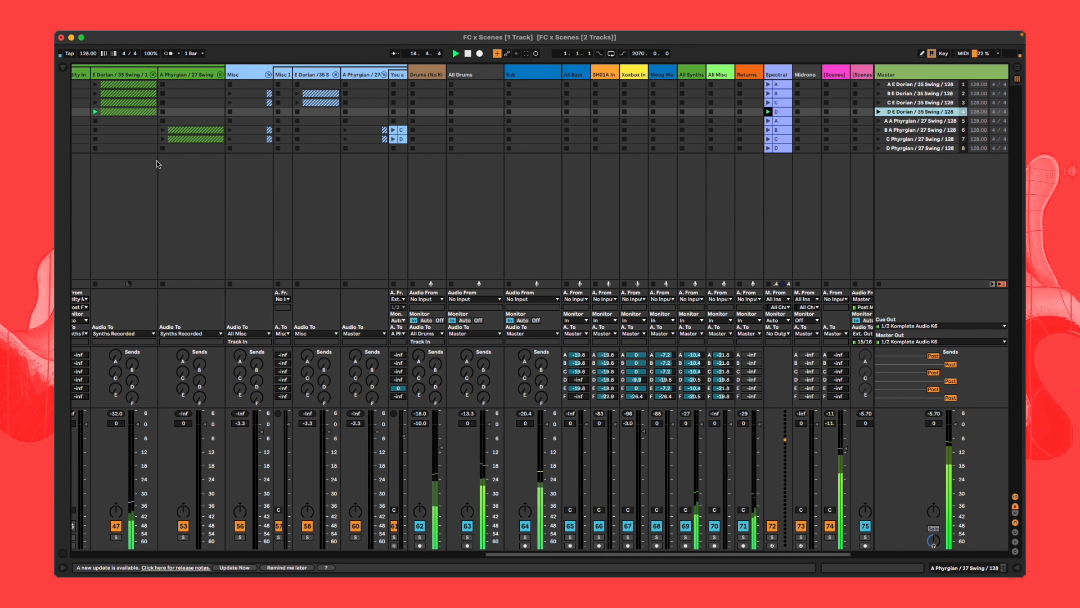
Step: Audition clip A on the SH01A track, in the A A Phyrgian scene, over the playing D E Dorian scene
scroll(154, 160, left, 5)
scroll(162, 153, left, 10)
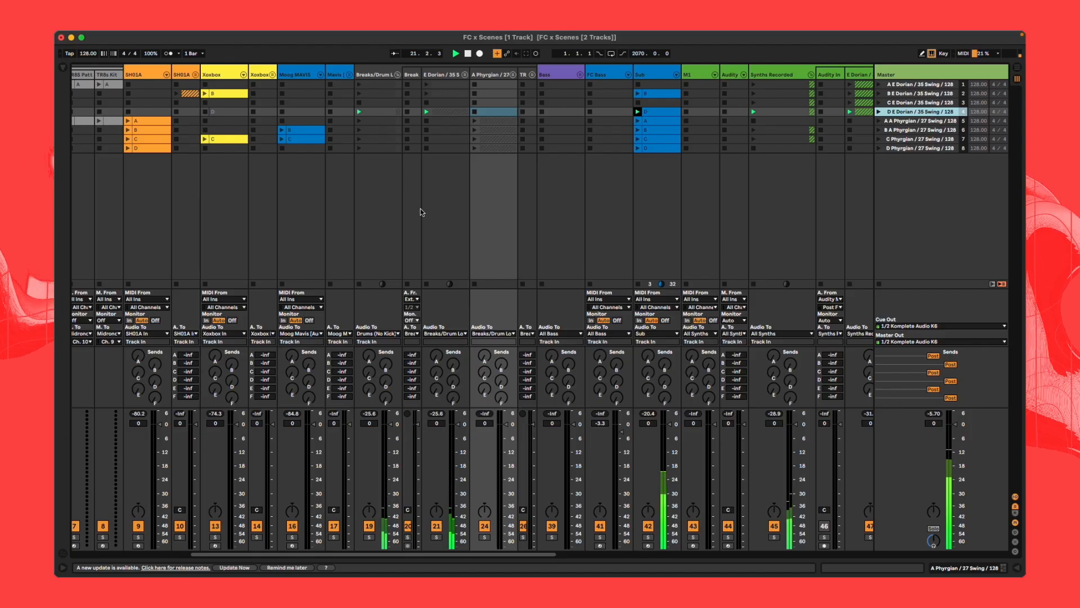
scroll(420, 208, right, 3)
scroll(422, 212, right, 5)
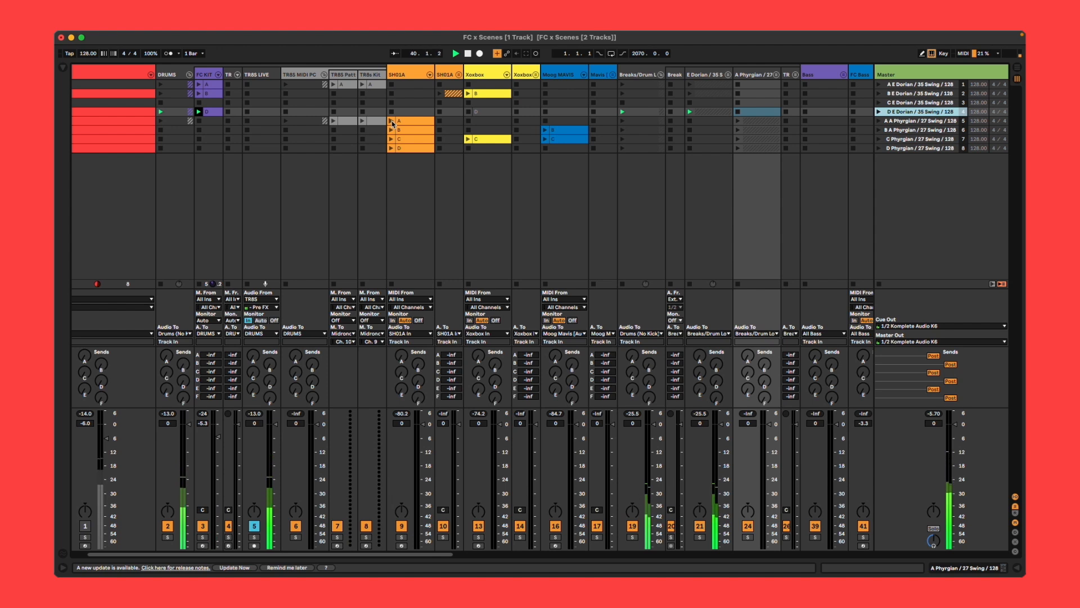
click(392, 122)
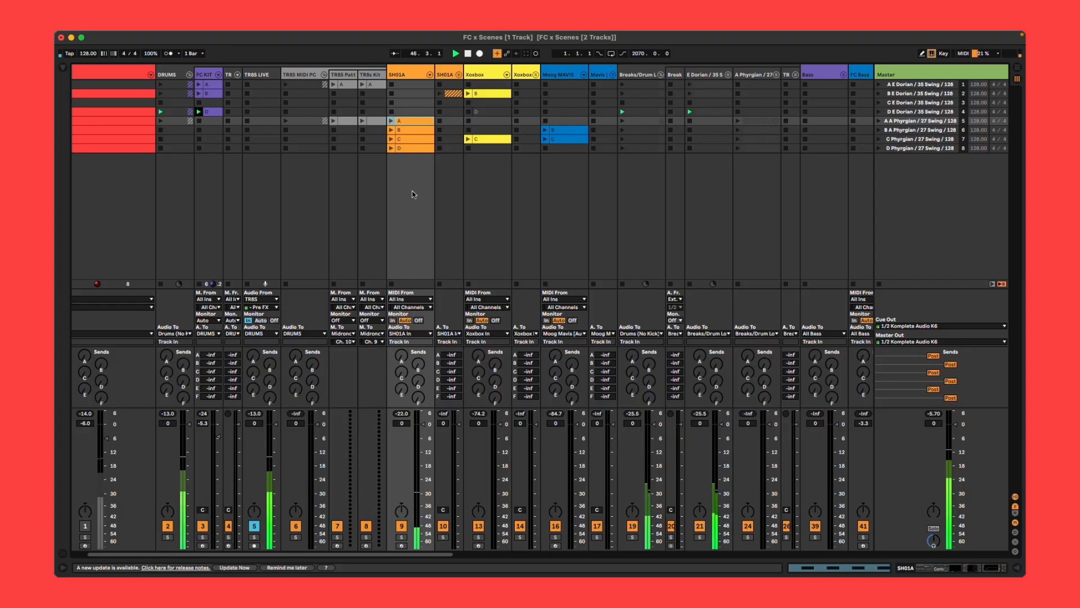
Step: Unfold the A Phyrgian / 27 Swing synth group and audition clip C on its Long Pad track
scroll(416, 186, right, 10)
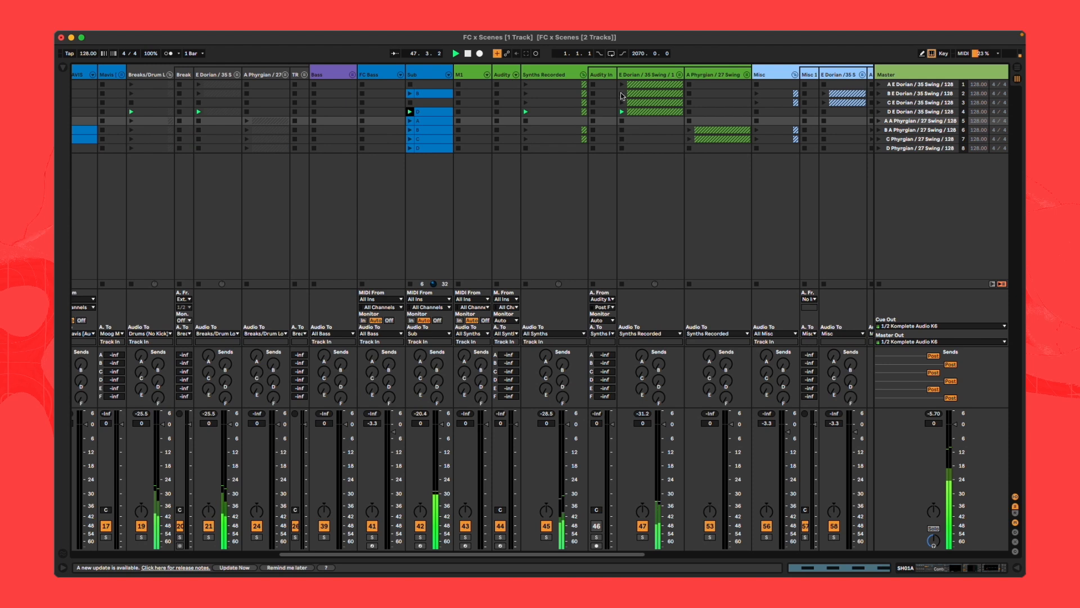
click(746, 75)
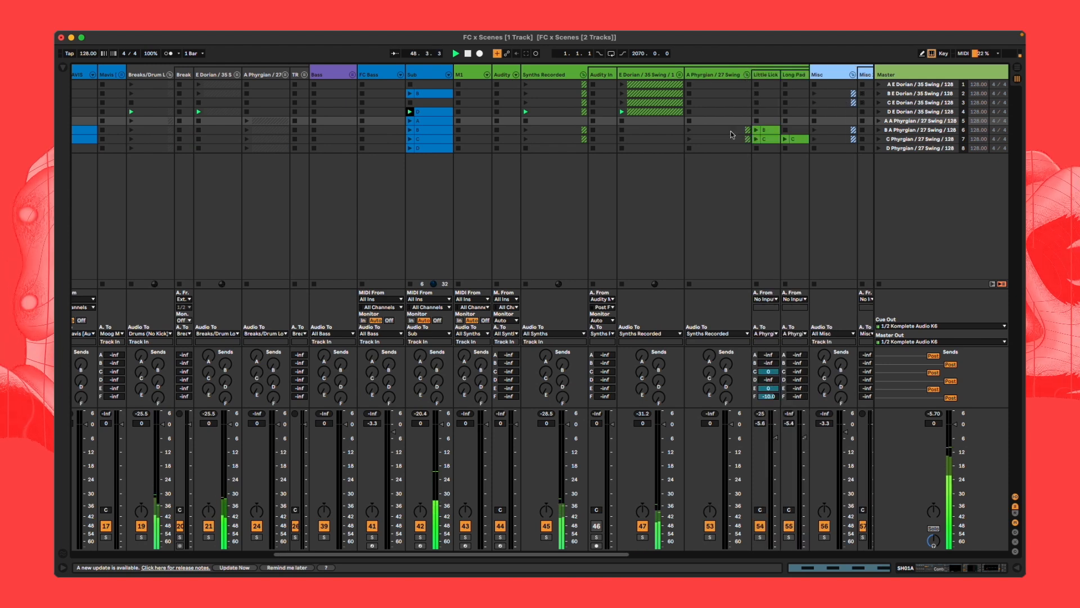
scroll(585, 207, right, 3)
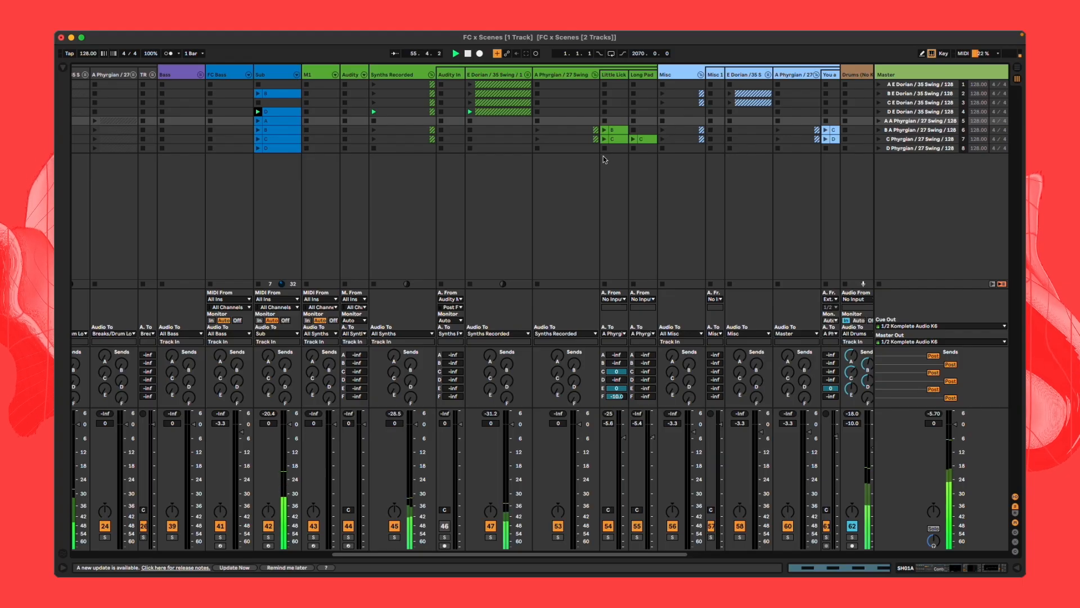
click(633, 140)
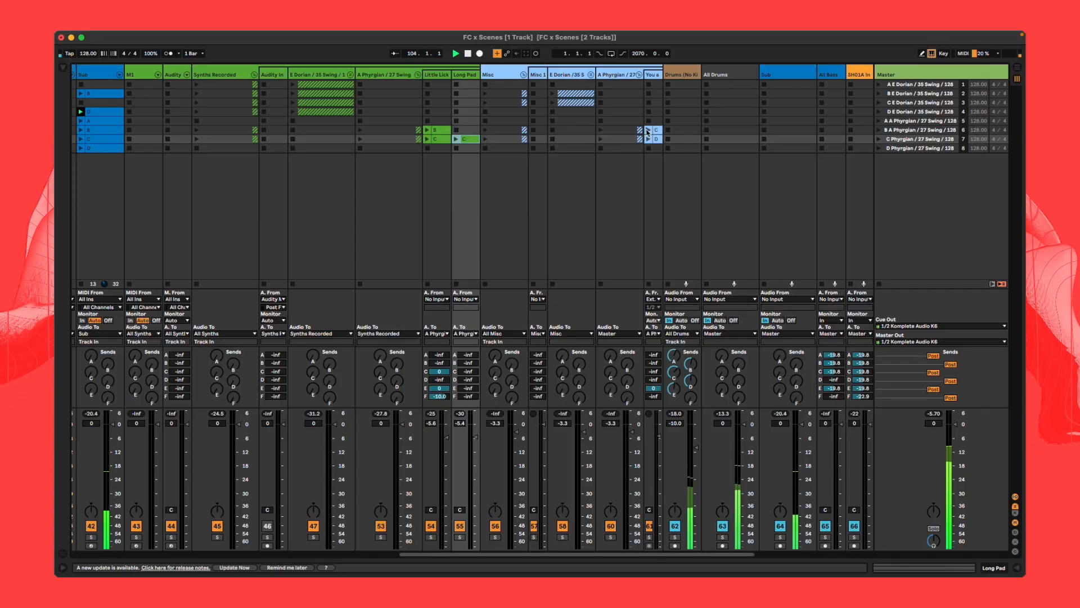
Step: Launch You and Me clip C, capture the playing clips as a new scene, and move it above A A Phyrgian
click(648, 130)
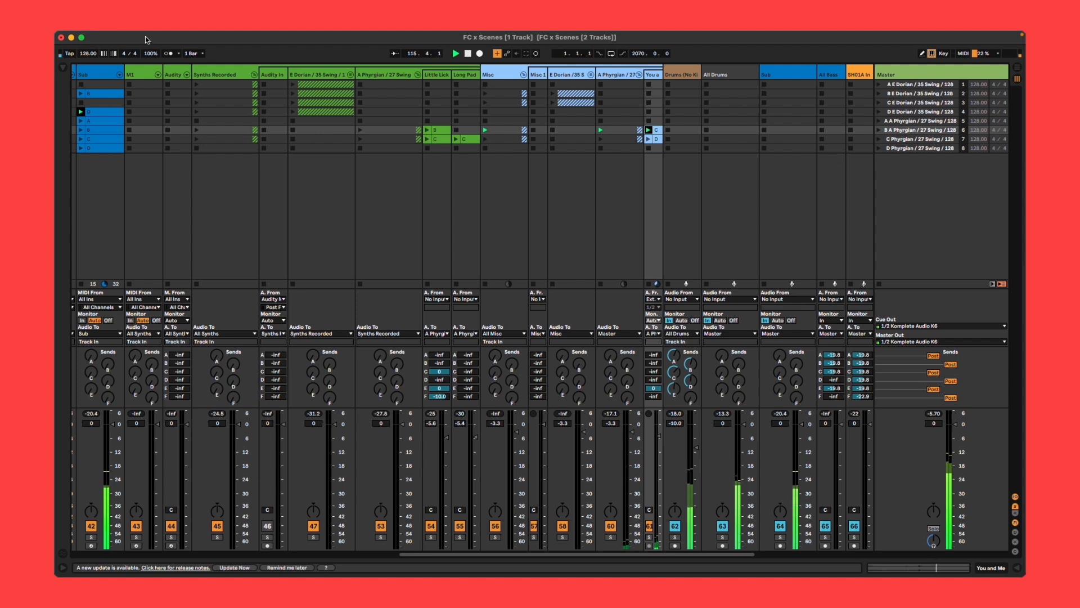
mouse_move(138, 34)
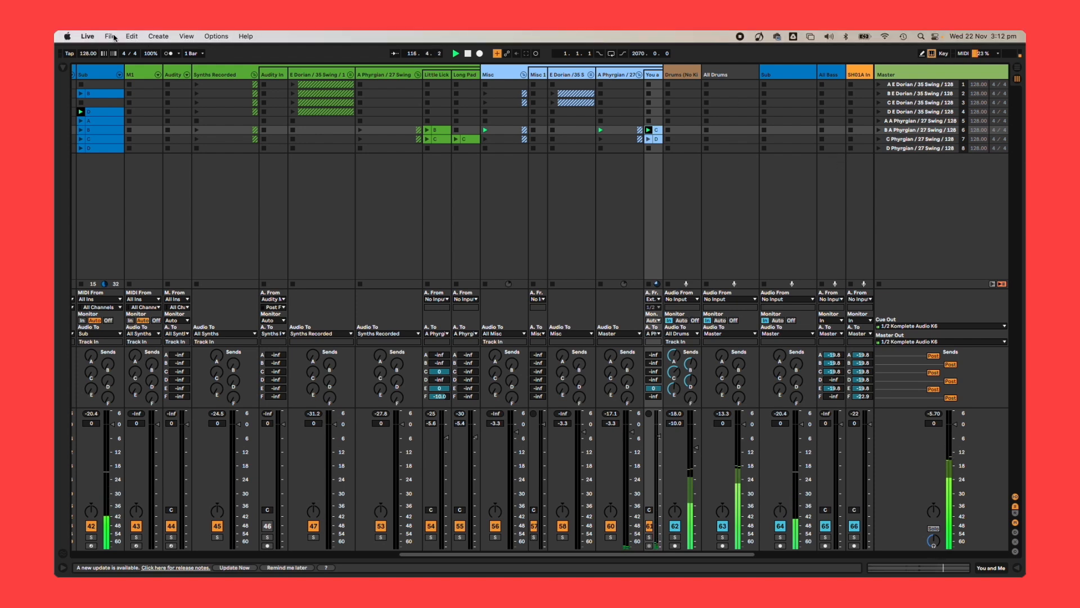
click(214, 36)
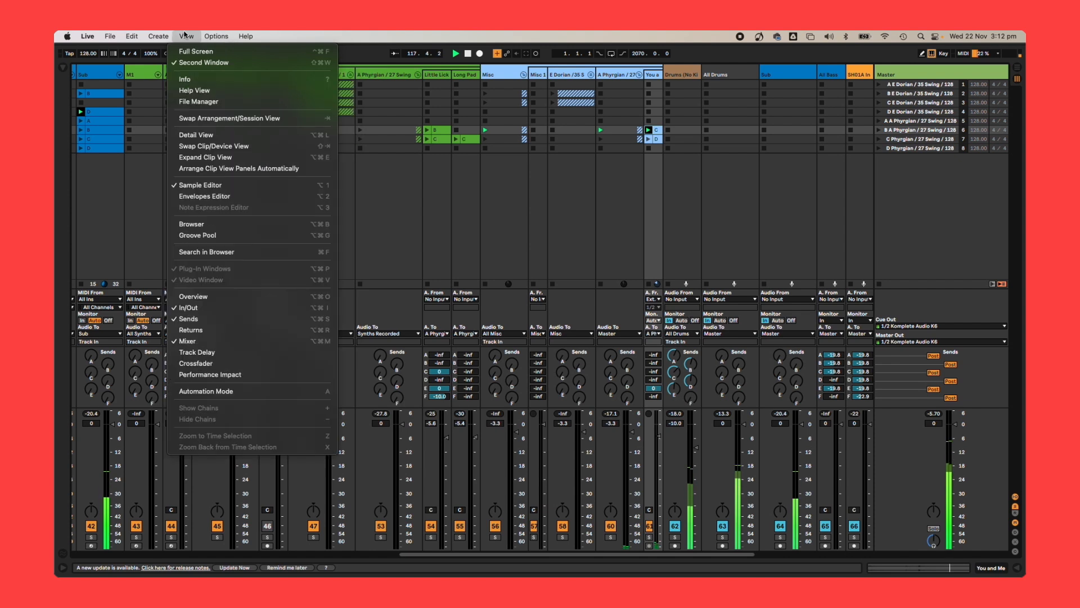
mouse_move(156, 38)
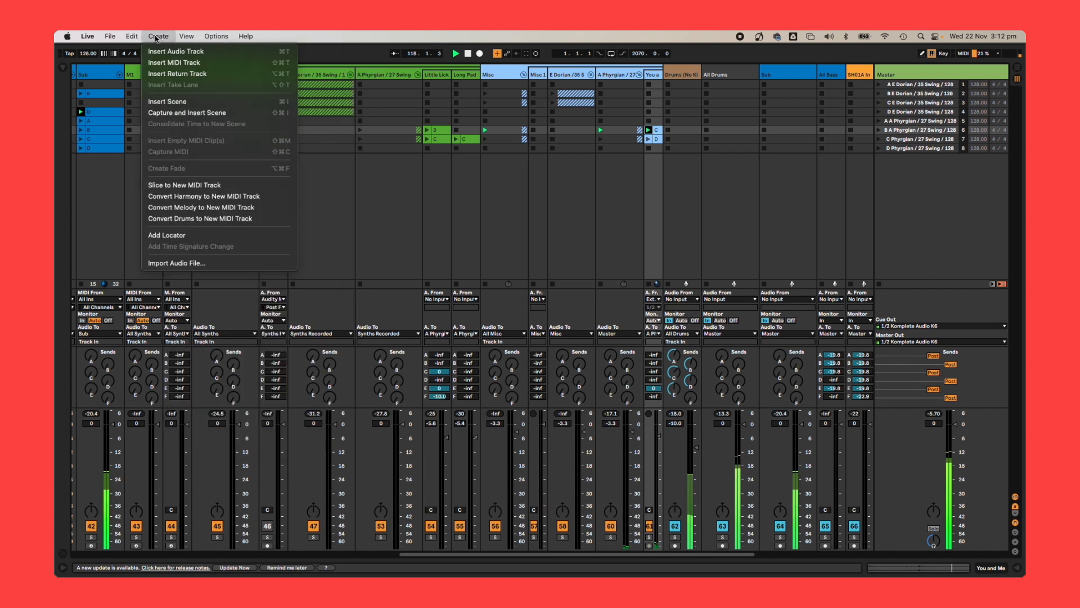
click(203, 114)
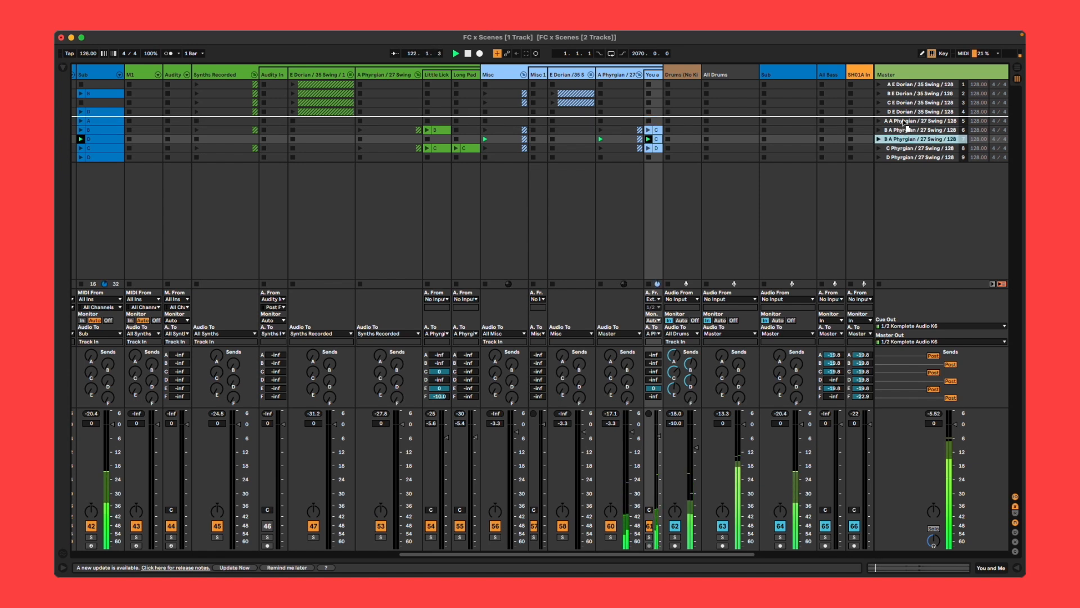
drag(903, 122, 904, 122)
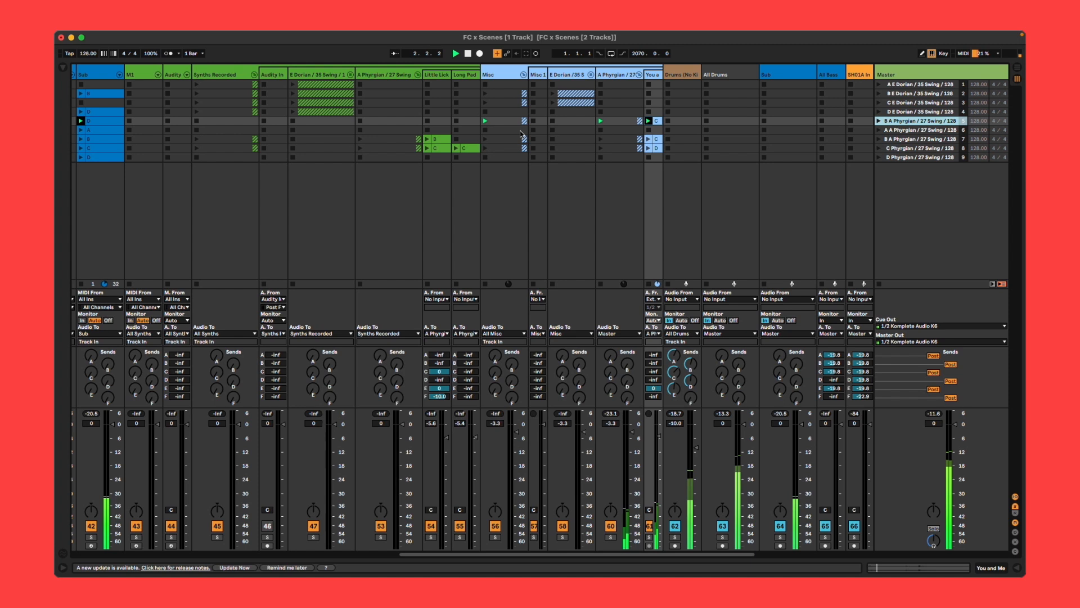
Step: Shorten the loop of the new scene's Sub clip to four bars and rename the scene A Transition
double_click(94, 121)
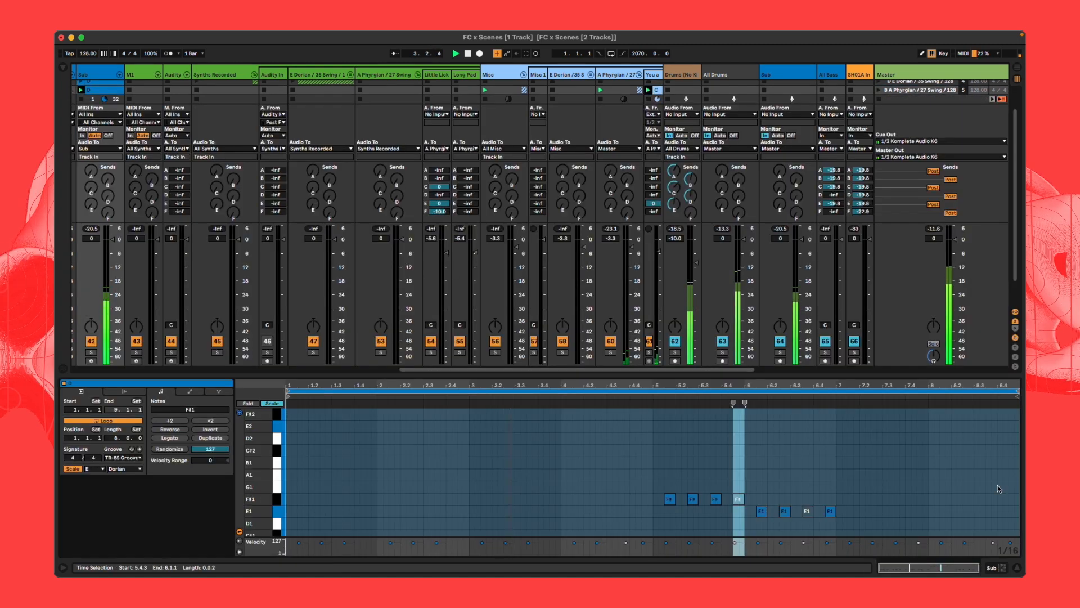
drag(1015, 391, 651, 403)
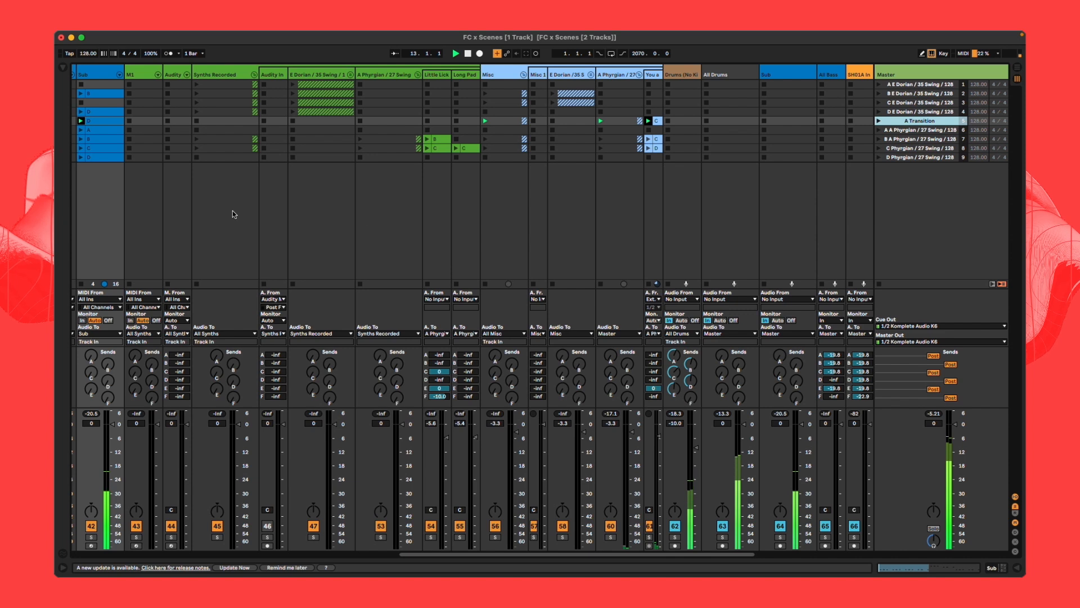
Step: Audition the A A Phyrgian scene's Sub clip and duplicate the A Transition scene
click(80, 130)
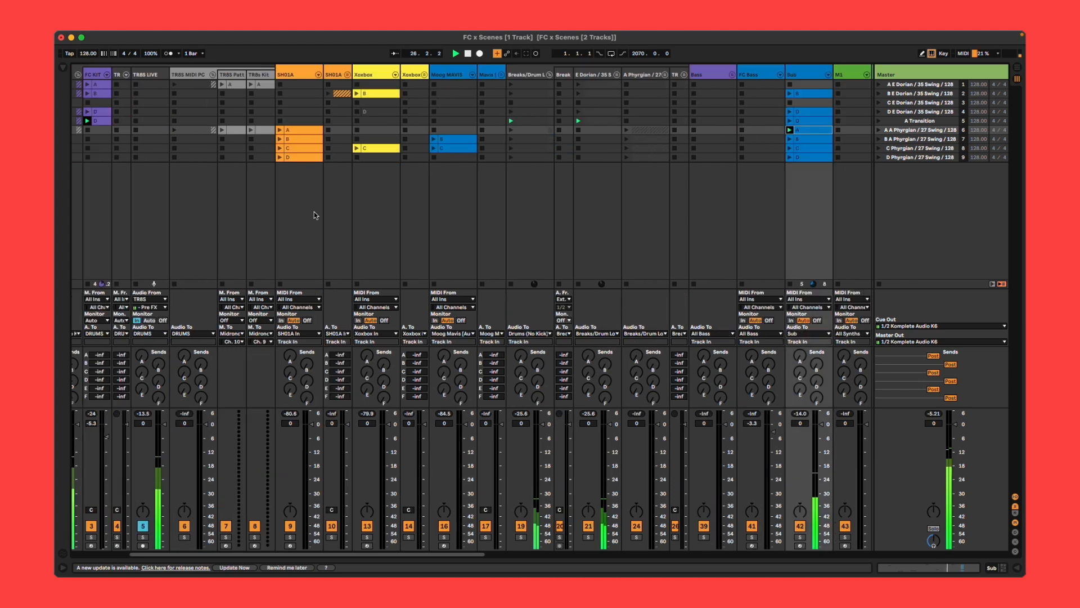
scroll(313, 212, right, 10)
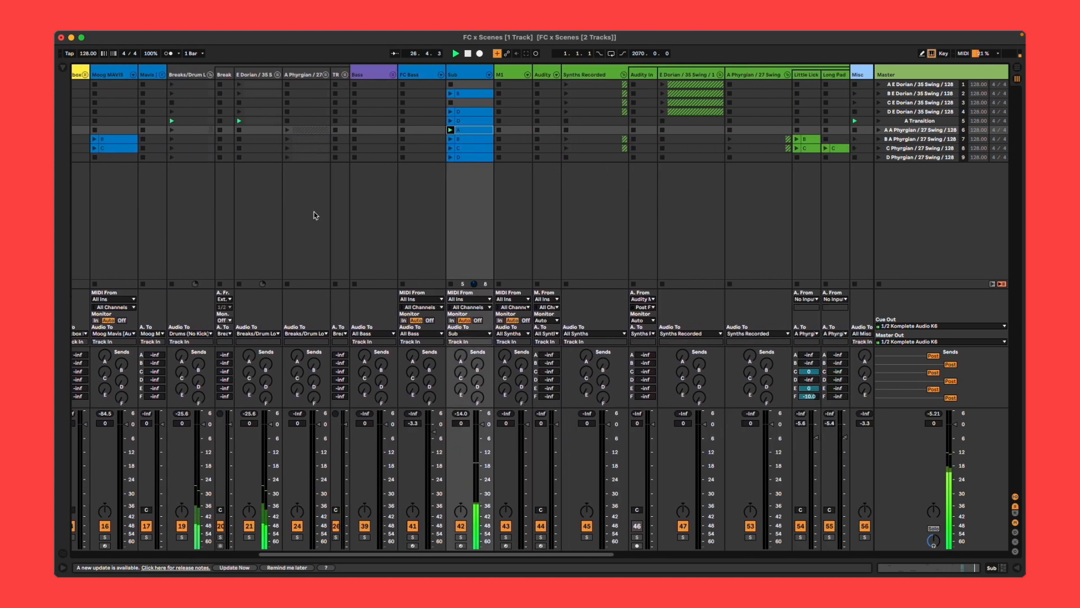
click(912, 123)
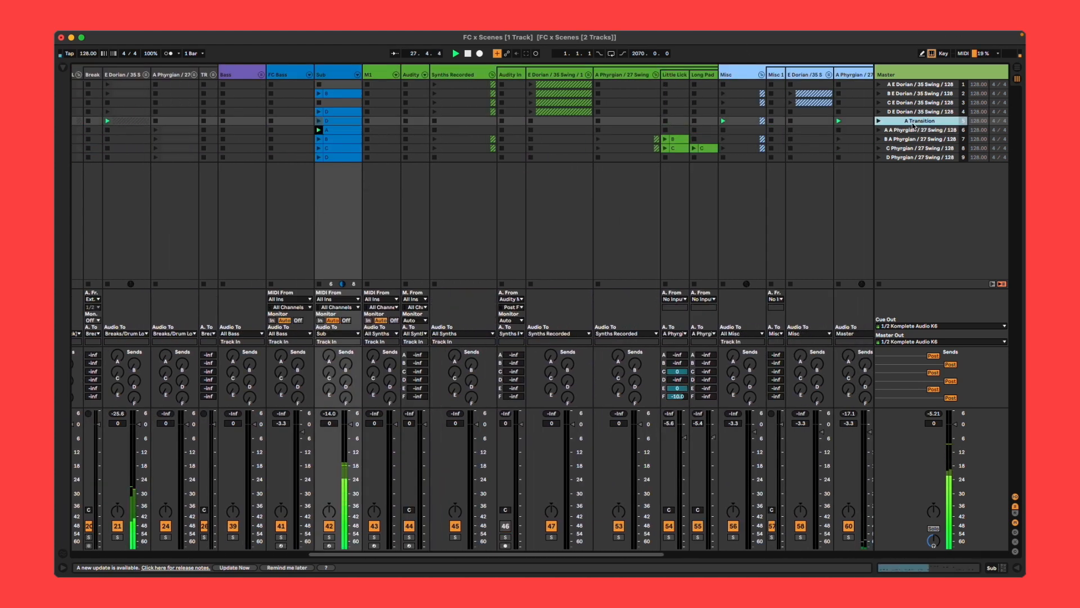
key(super+d)
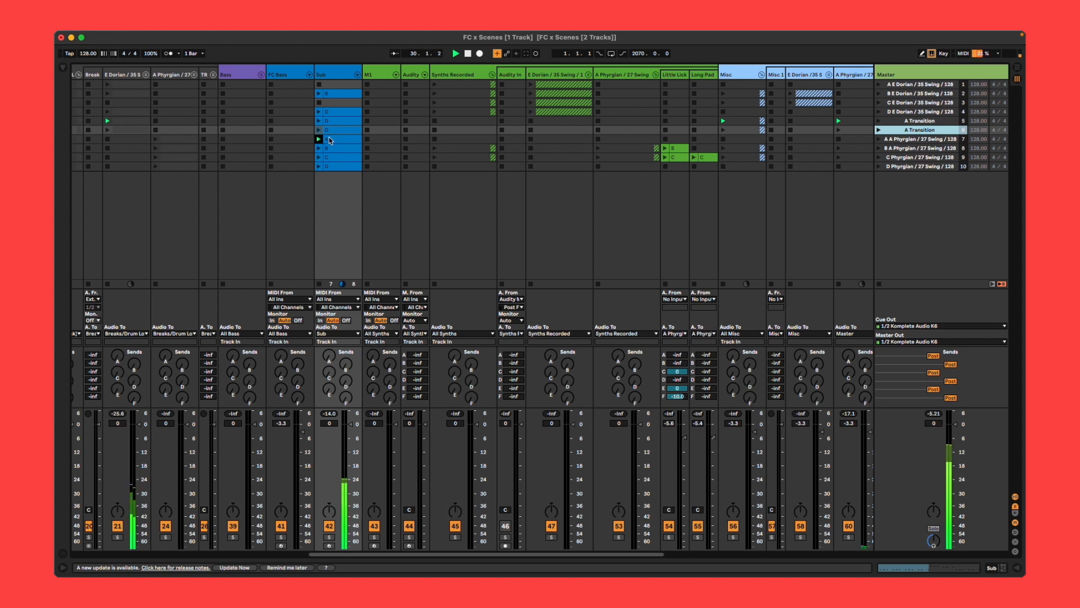
Step: Audition SH01A clip A, copy it into the duplicated transition scene, and rename that scene B Transition
scroll(330, 140, right, 3)
scroll(329, 140, left, 15)
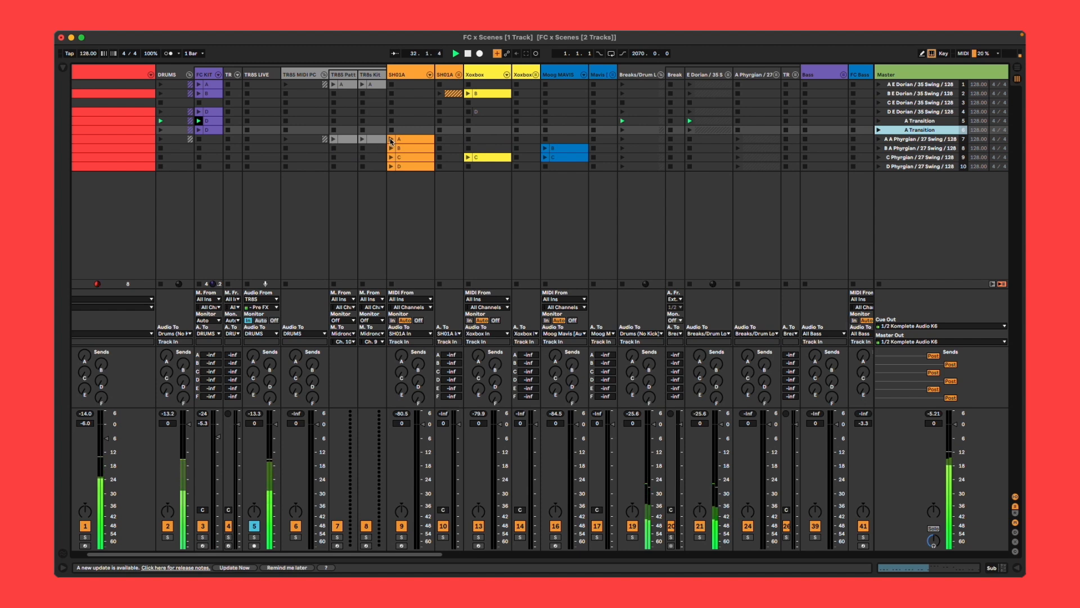
click(392, 140)
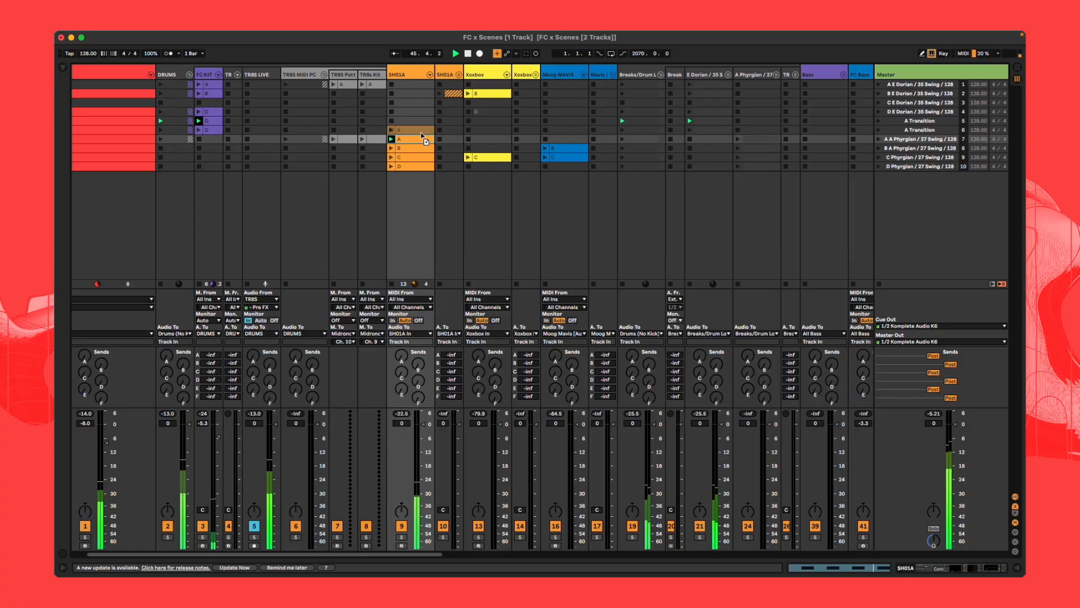
drag(422, 135, 422, 134)
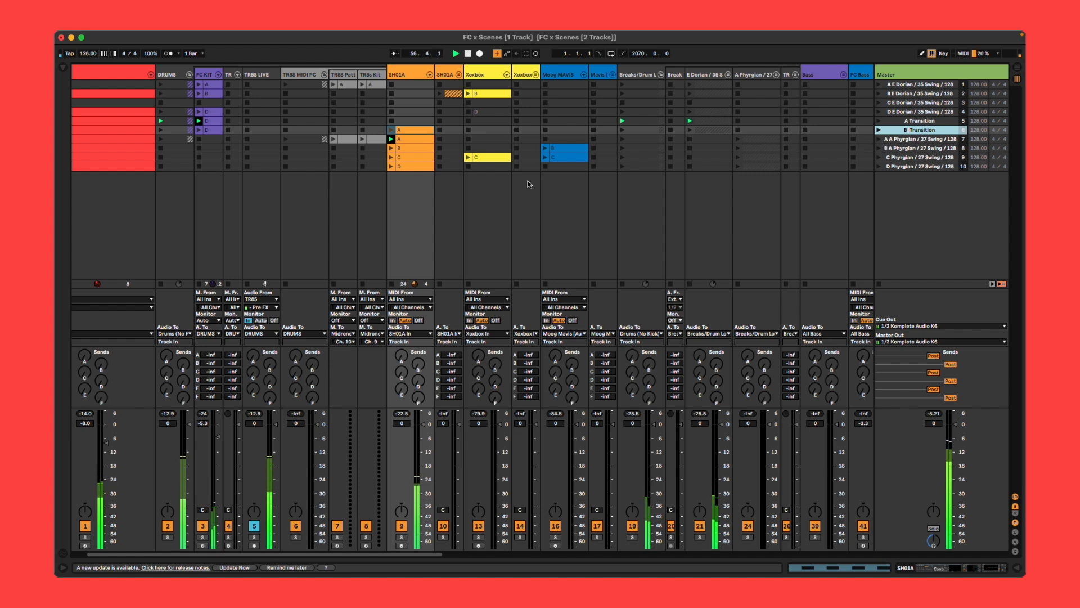
Step: Check the B Transition scene's clips across all tracks and launch the A A Phyrgian scene
scroll(501, 180, right, 20)
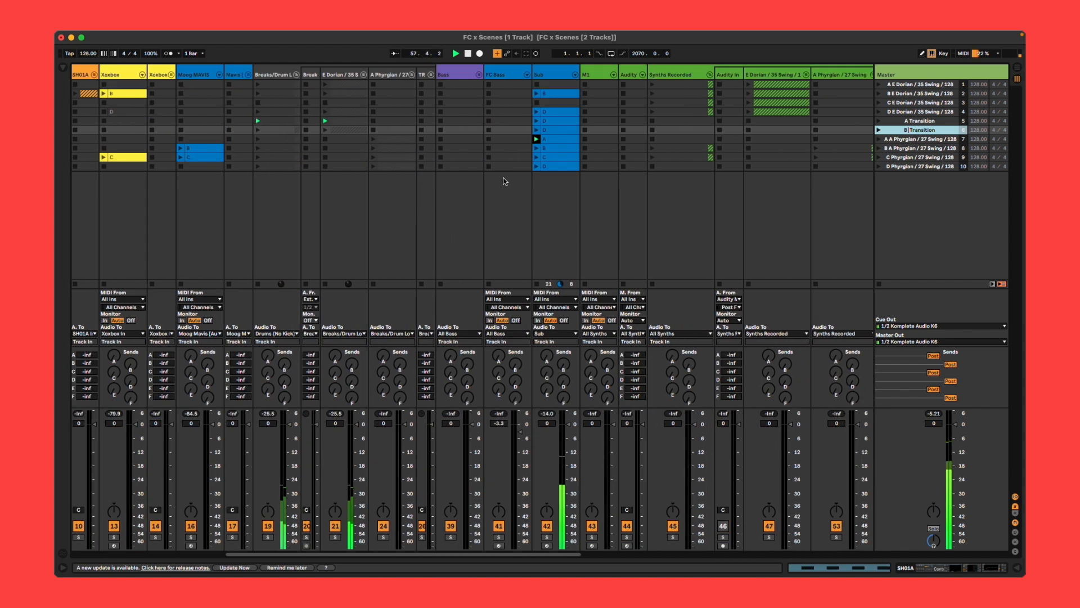
scroll(513, 144, right, 5)
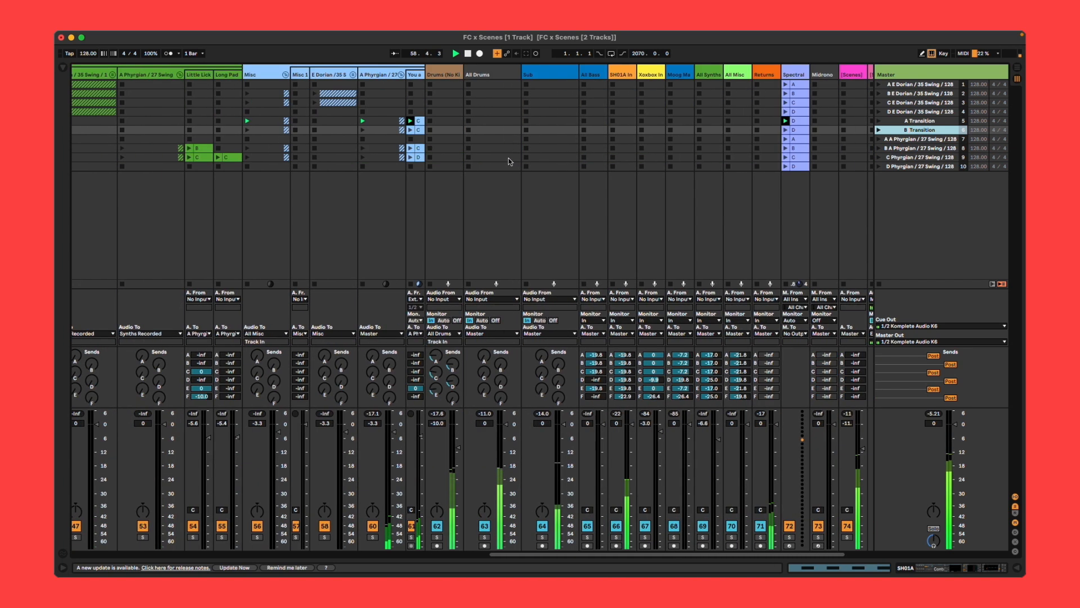
scroll(506, 158, right, 3)
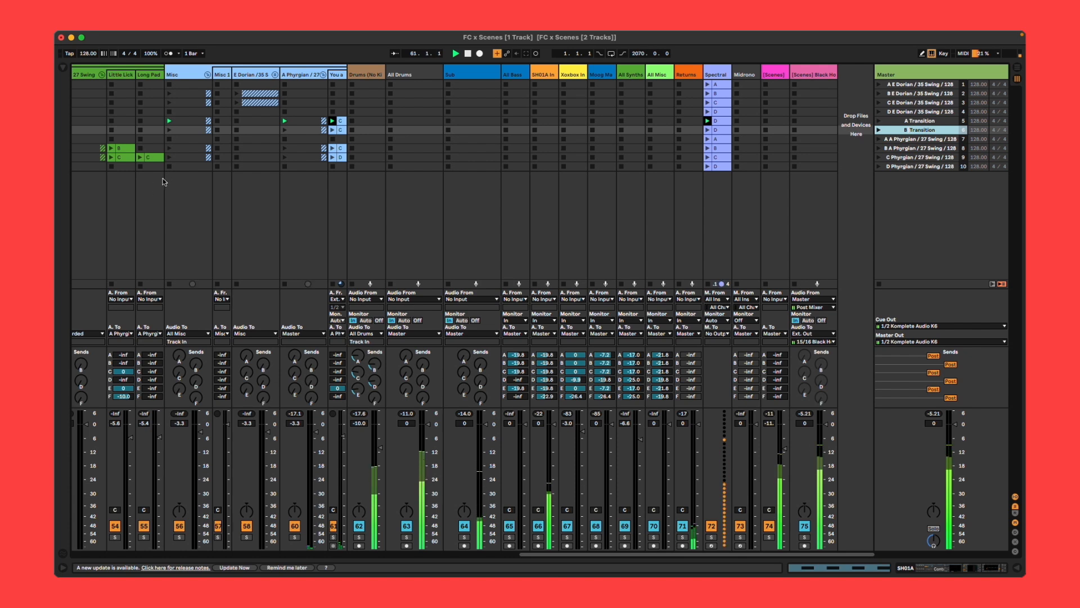
scroll(152, 214, left, 20)
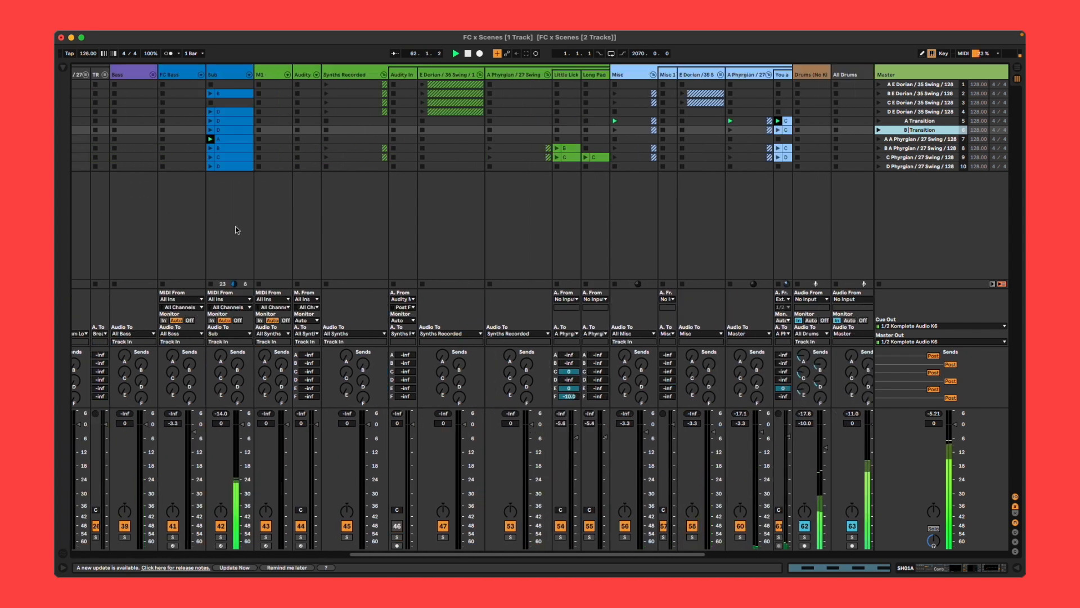
scroll(583, 202, left, 5)
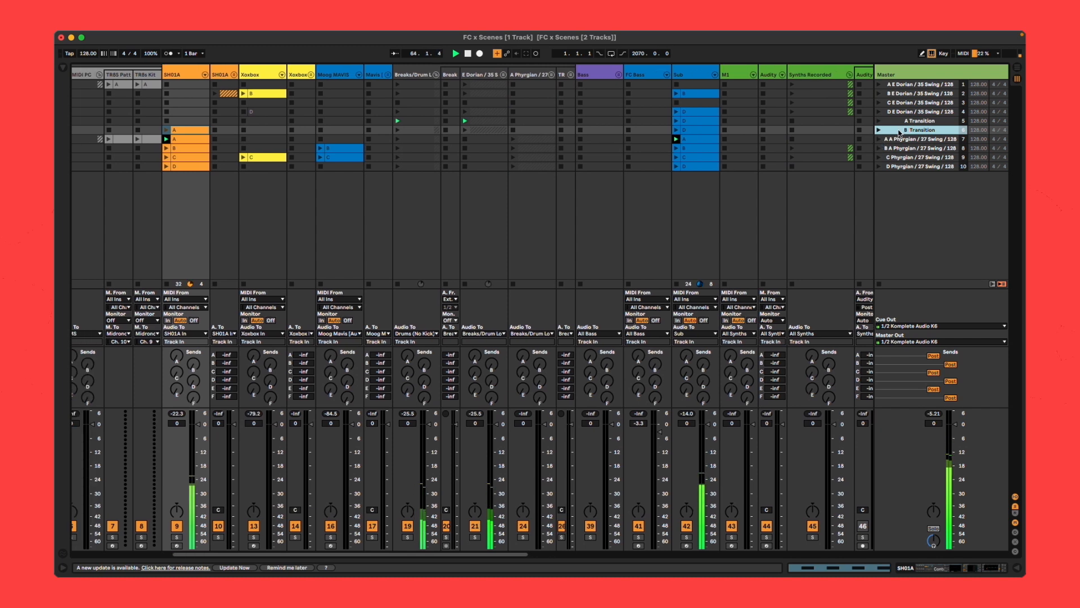
click(888, 140)
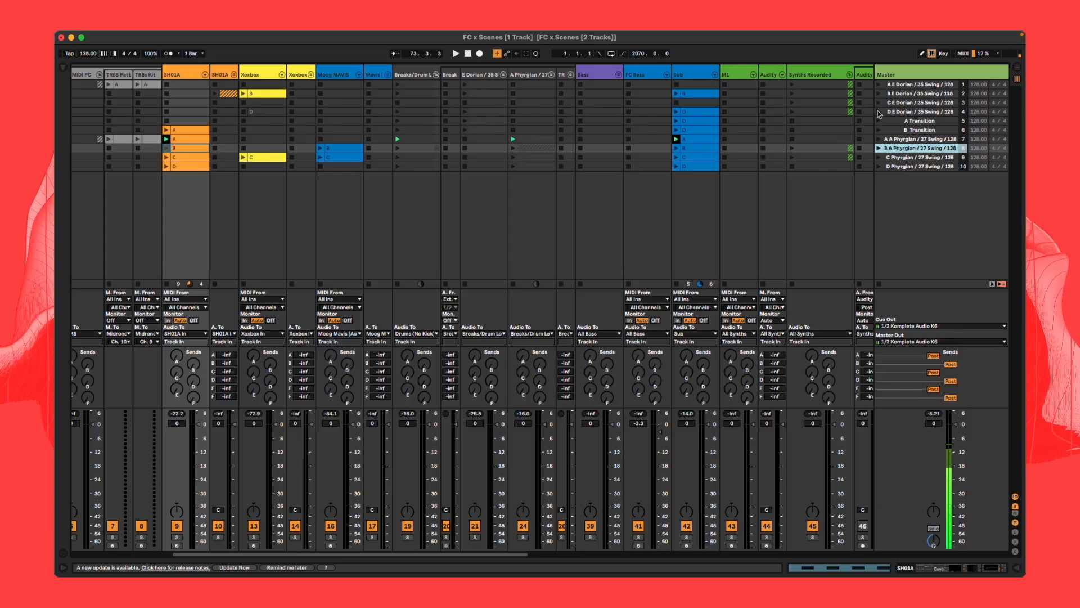
Step: Play through the scenes from D E Dorian into A Transition to test the transition
click(879, 112)
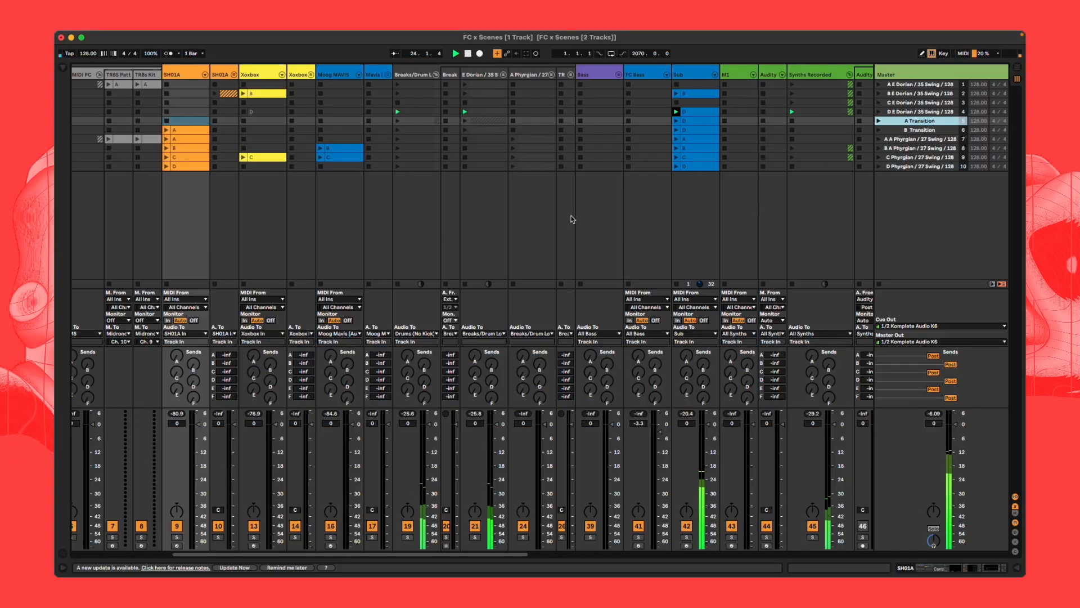
key(Down)
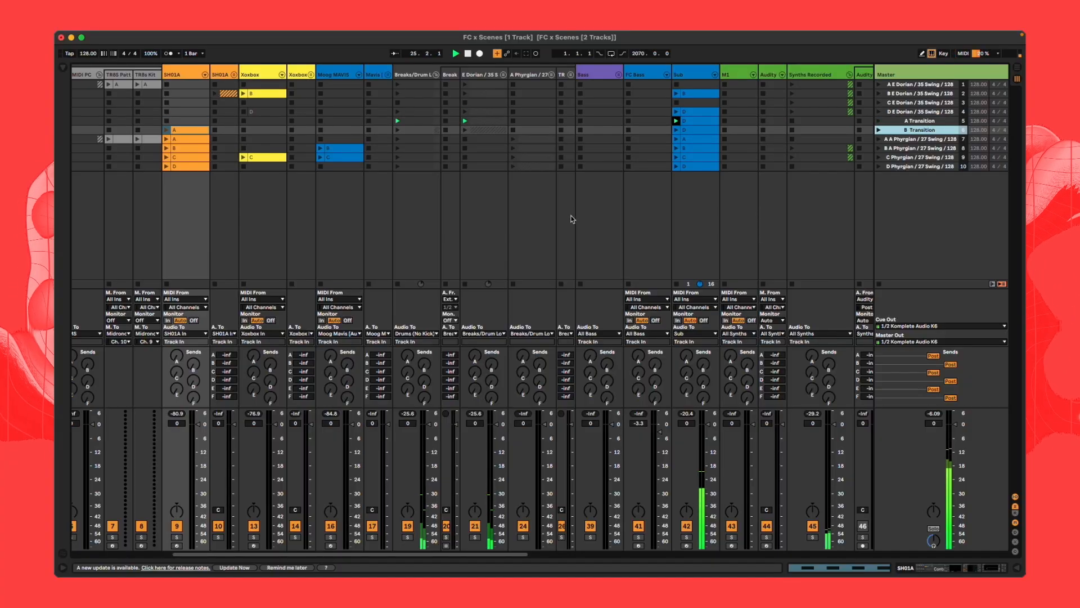